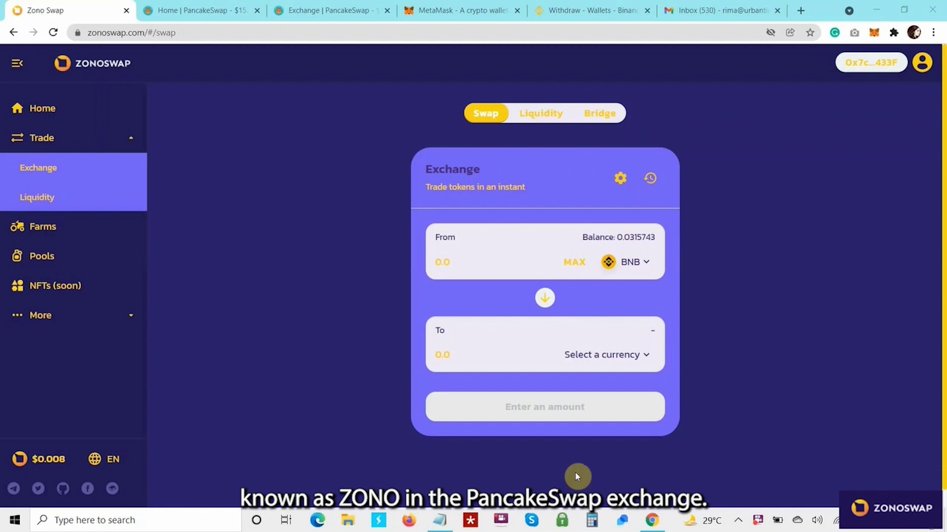
Go from the PancakeSwap home page to the Exchange page, which defaults to BNB for CAKE
left_click(212, 6)
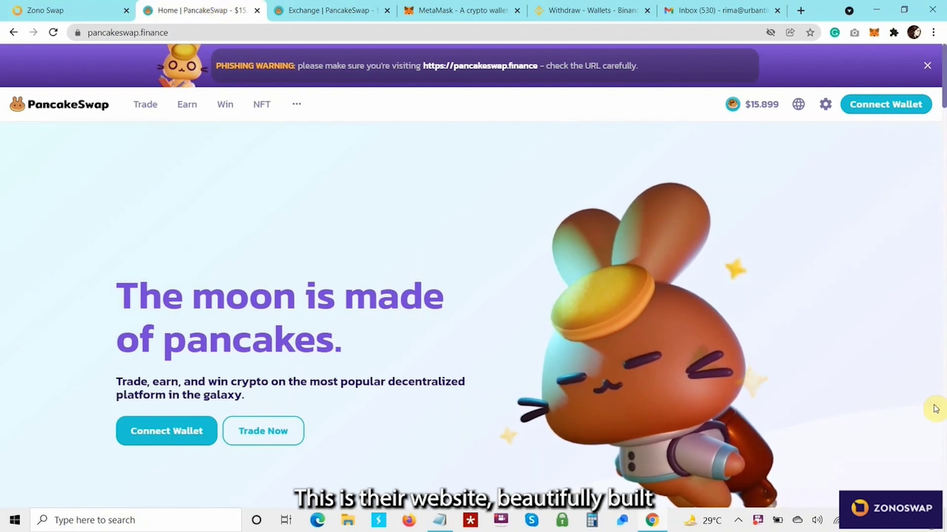
left_click(340, 14)
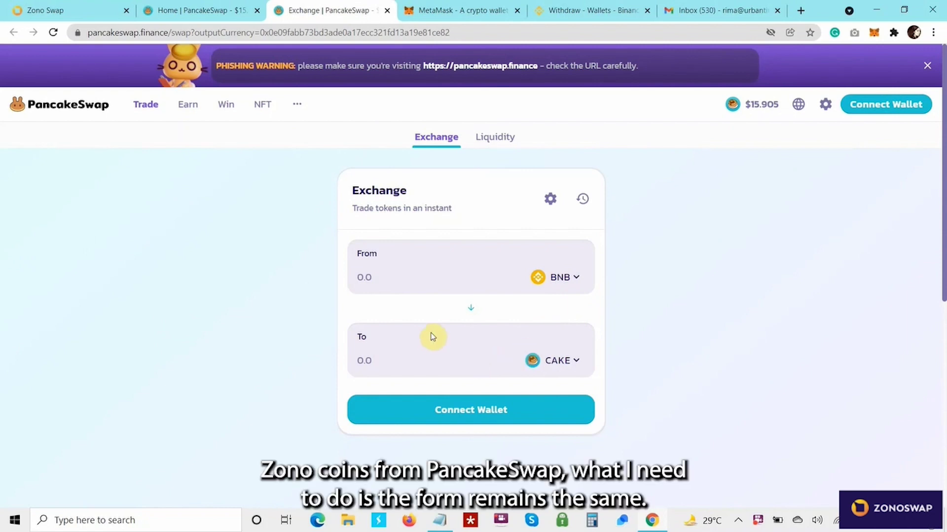
Paste the ZONO contract address, copied from Notepad, into the receive-token search
left_click(578, 363)
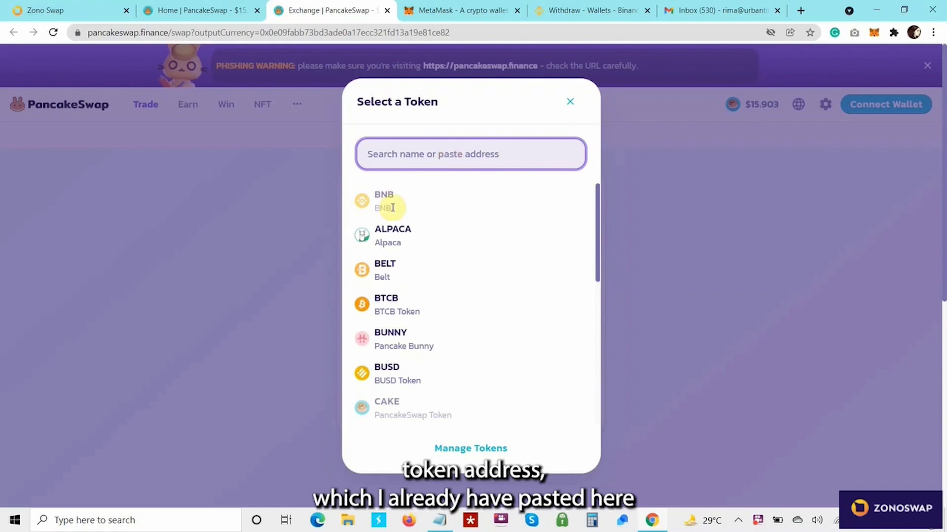
left_click(439, 521)
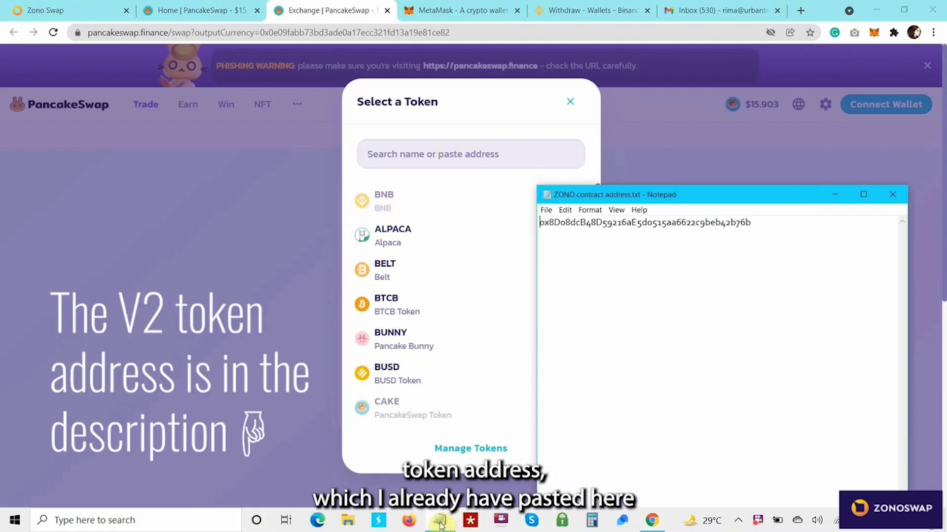
left_click_drag(759, 224, 543, 229)
key("ctrl+c")
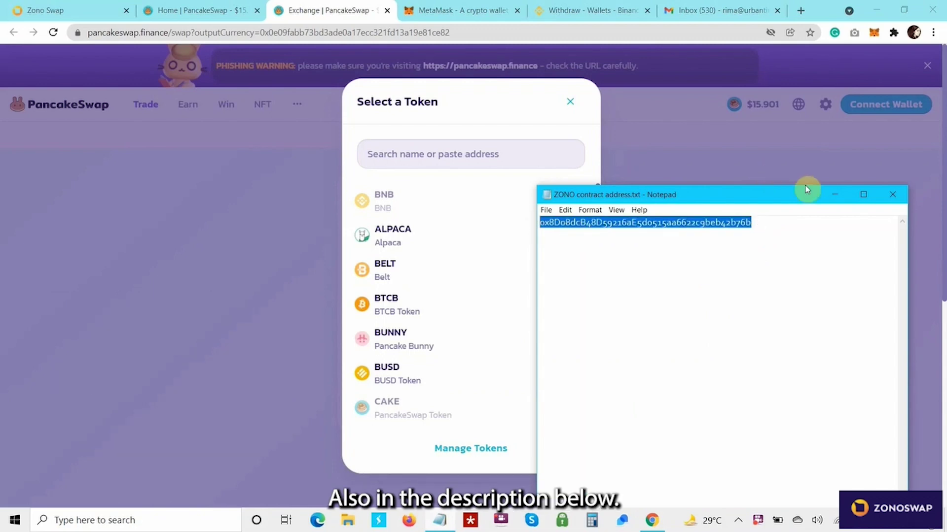
left_click(833, 197)
left_click(491, 162)
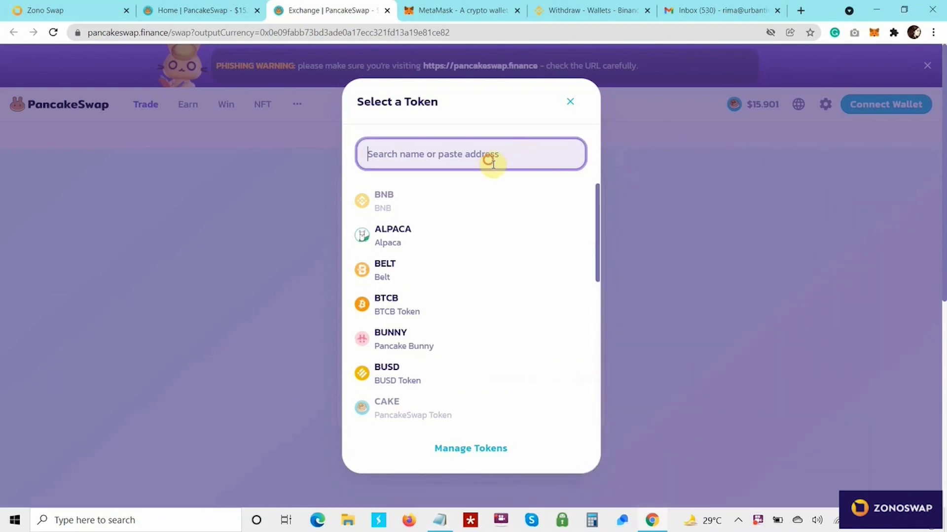
key("ctrl+v")
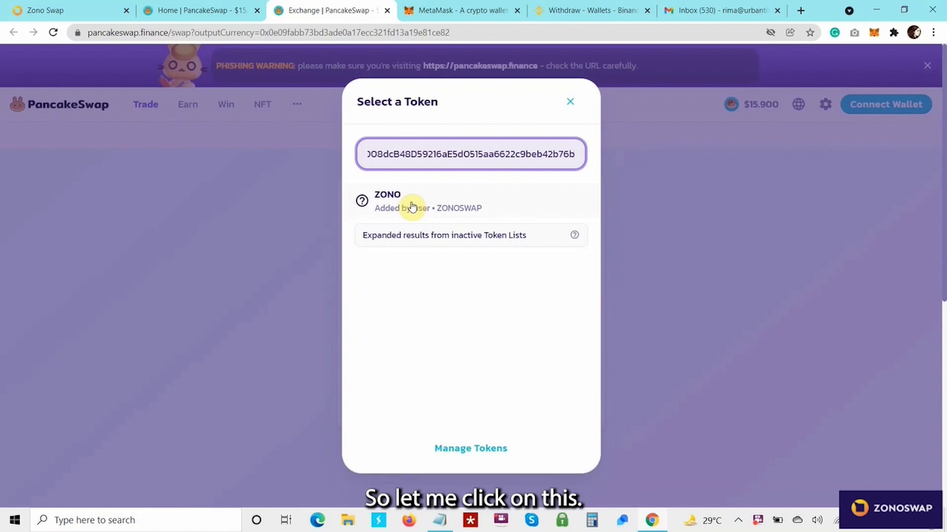
Pick ZONO as the token to receive and bring up the wallet connection options
left_click(438, 206)
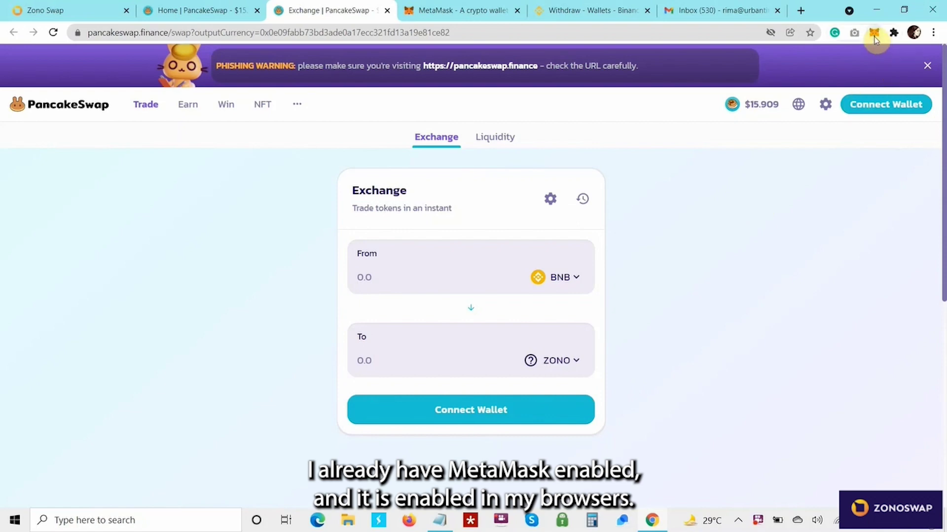
left_click(503, 415)
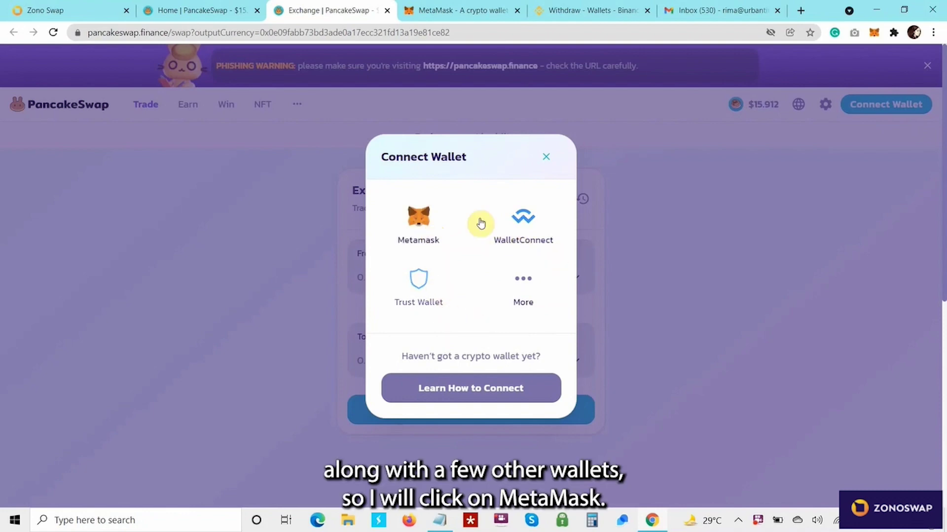
Connect the MetaMask wallet and check its BNB balance in the extension
left_click(420, 236)
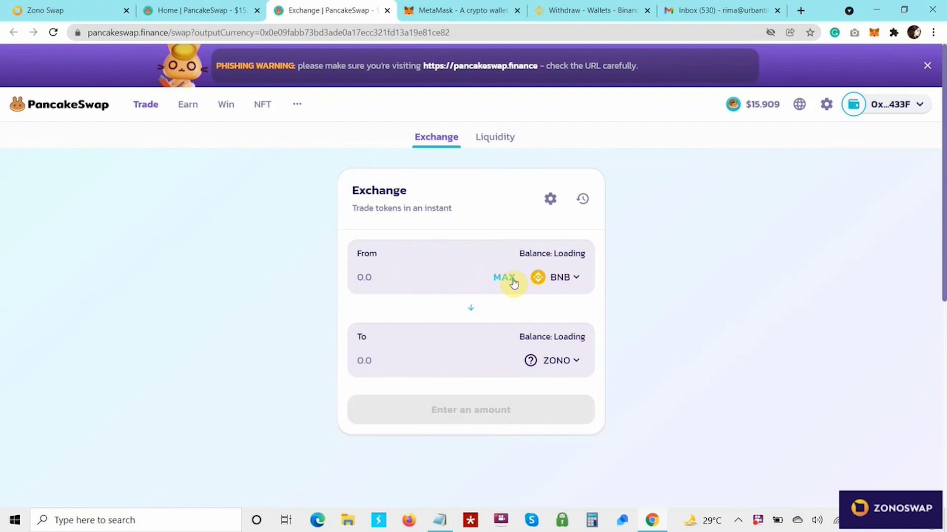
left_click(403, 281)
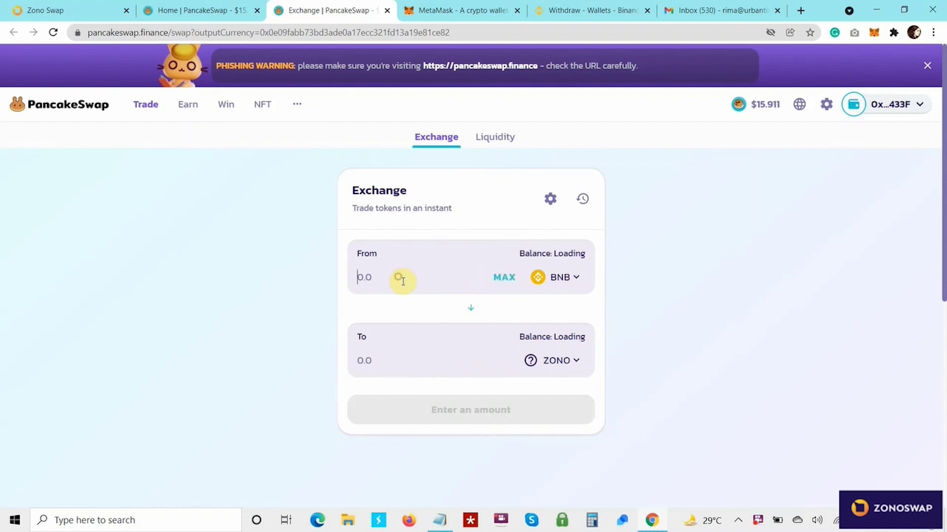
left_click(875, 33)
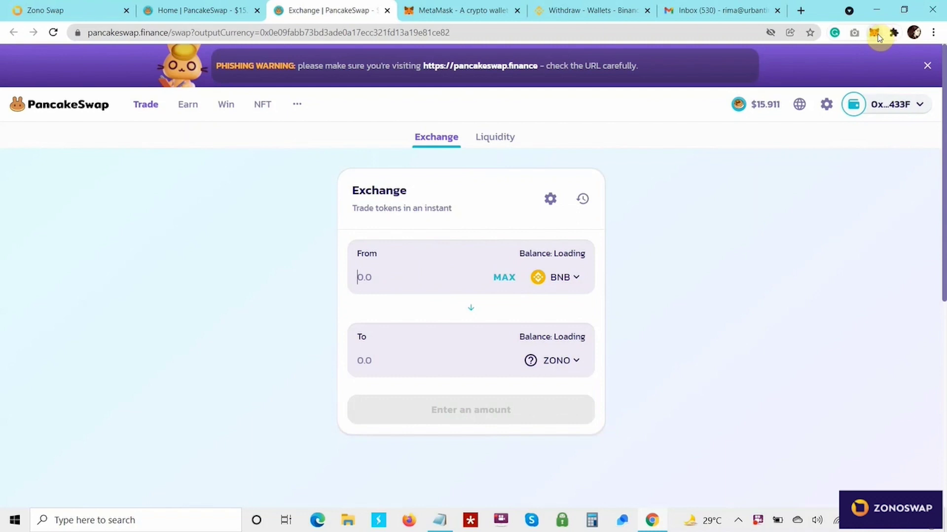
left_click(876, 36)
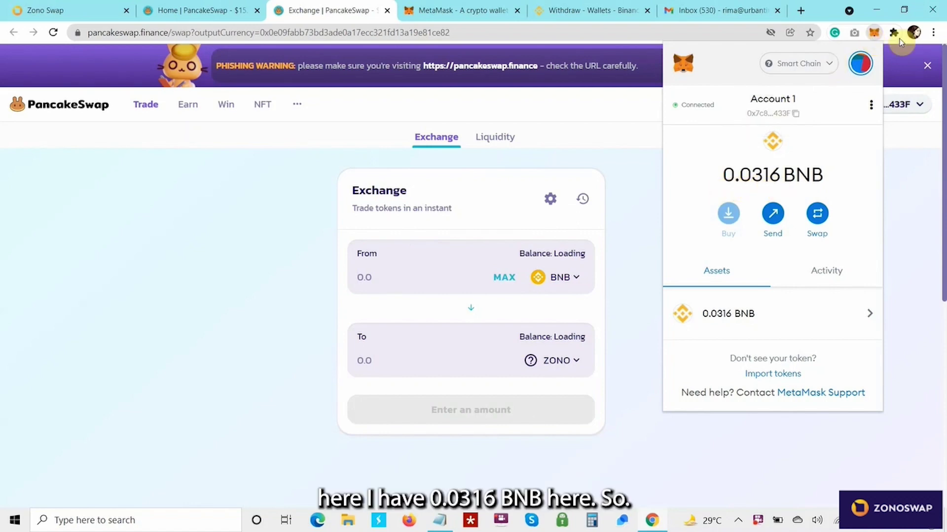
left_click(874, 34)
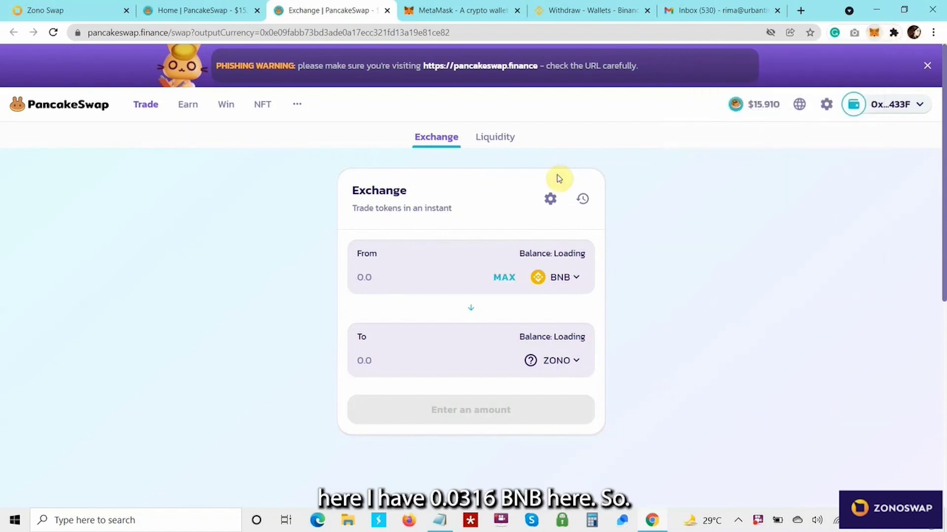
Enter 0.1 BNB to swap, then trim it back to '0.' after insufficient liquidity
left_click(374, 283)
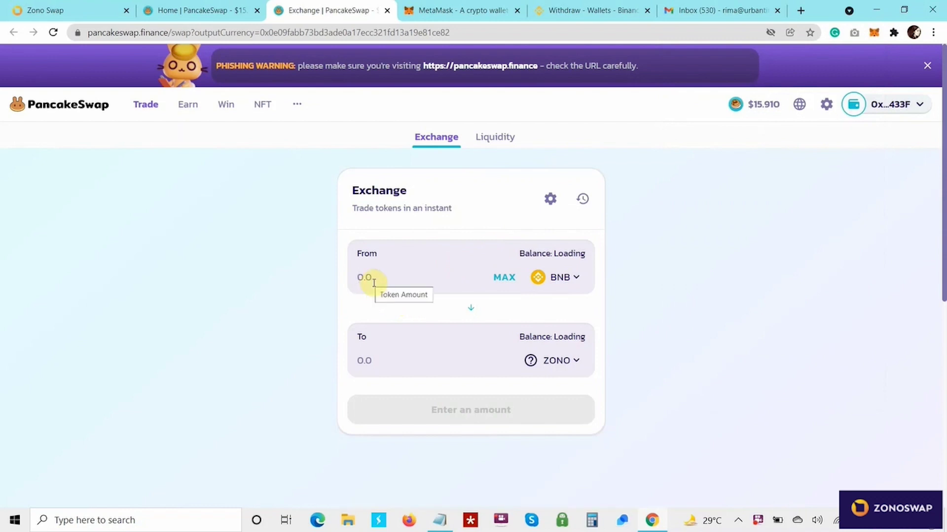
type("0")
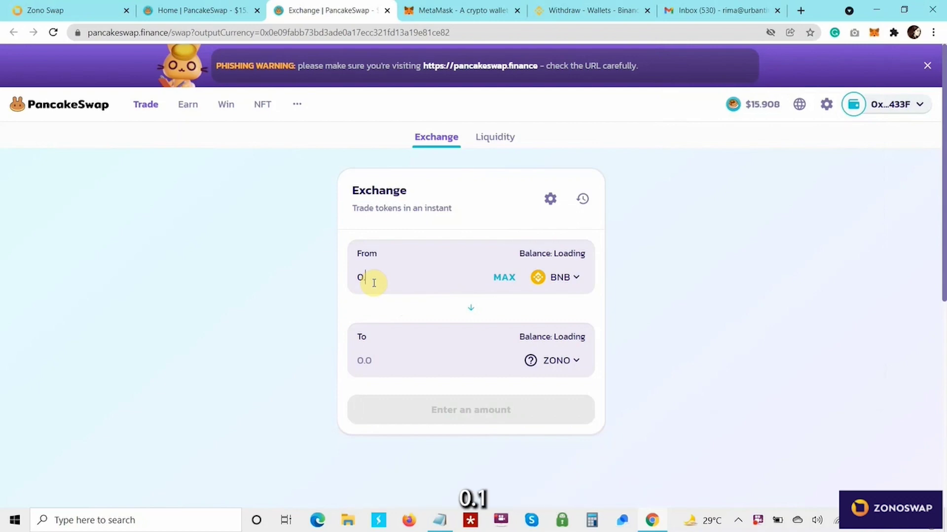
type(".1")
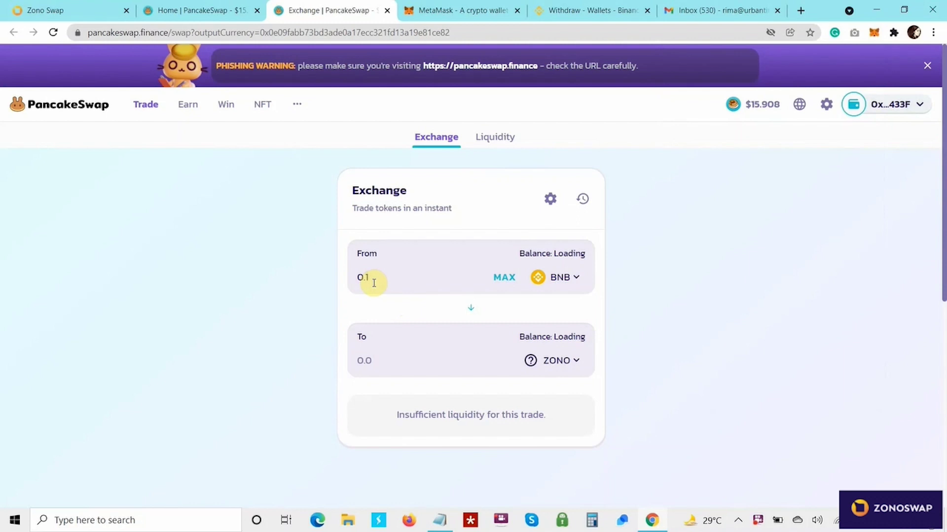
key("BackSpace")
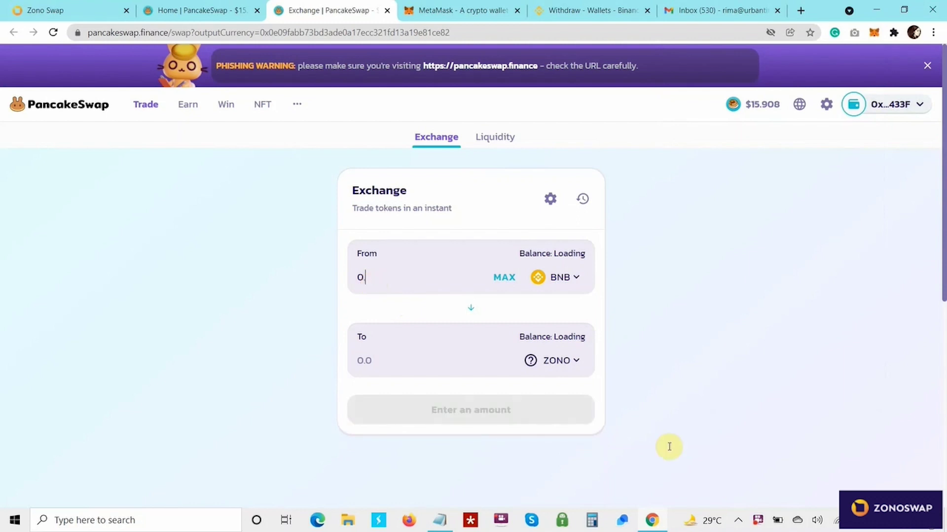
left_click(758, 524)
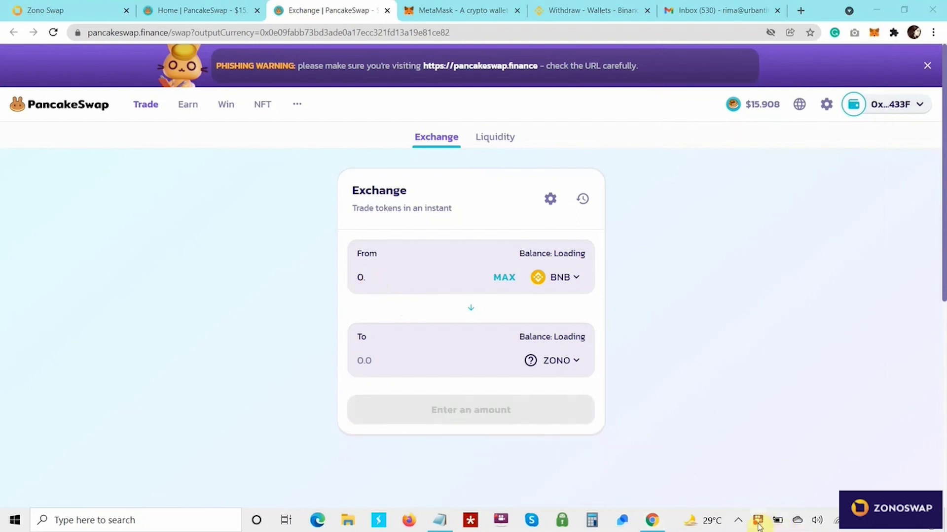
right_click(758, 525)
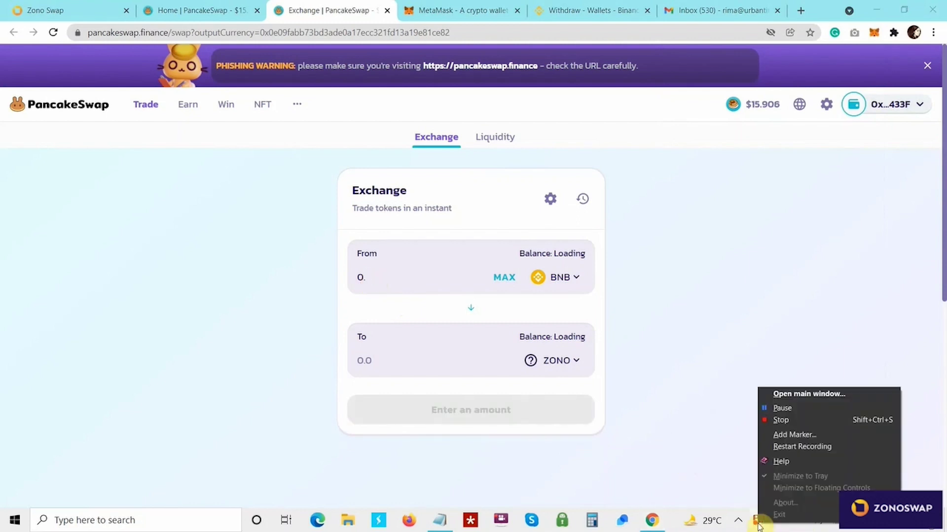
Set the BNB amount to 0.01, giving an estimated 689.326 ZONO
left_click(786, 421)
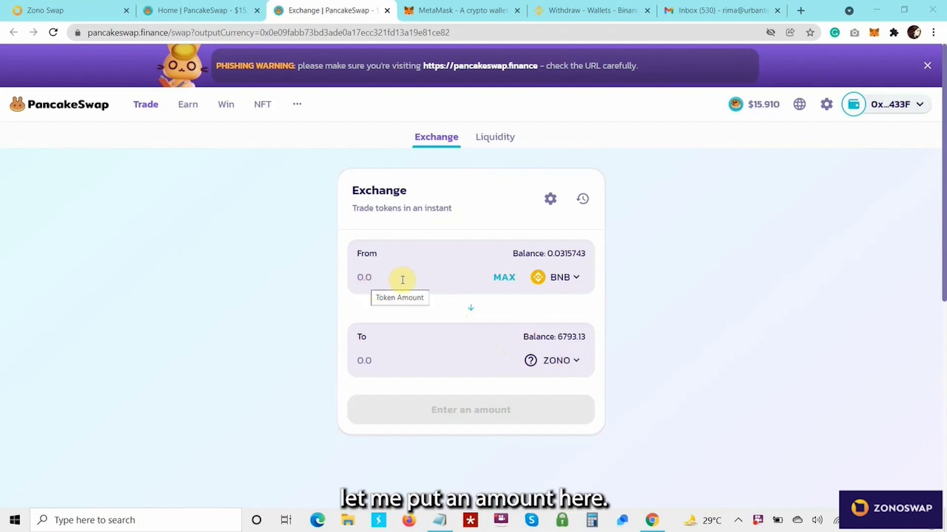
left_click(375, 278)
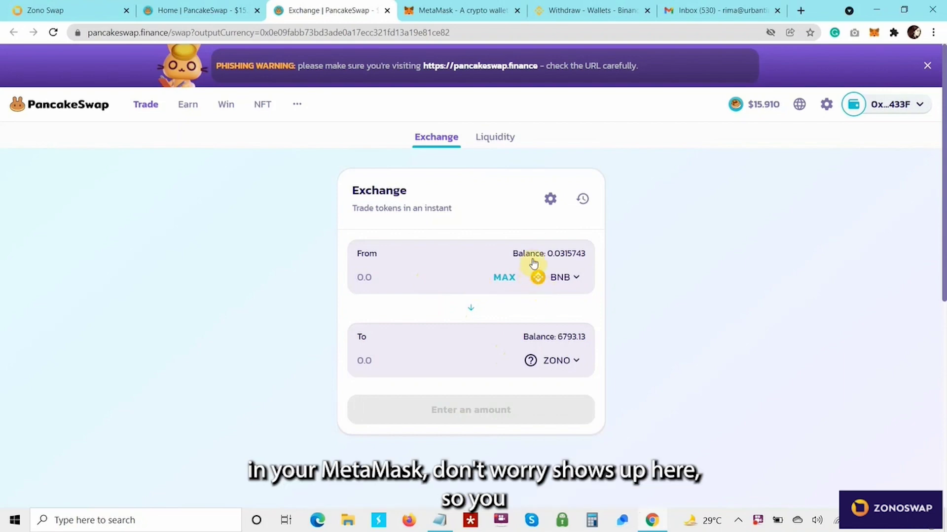
left_click(397, 281)
type("0")
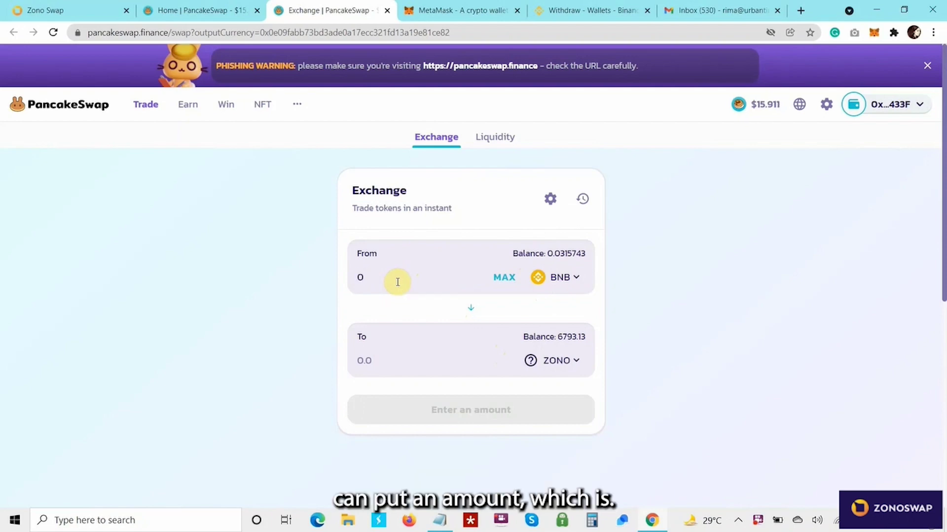
type(".0")
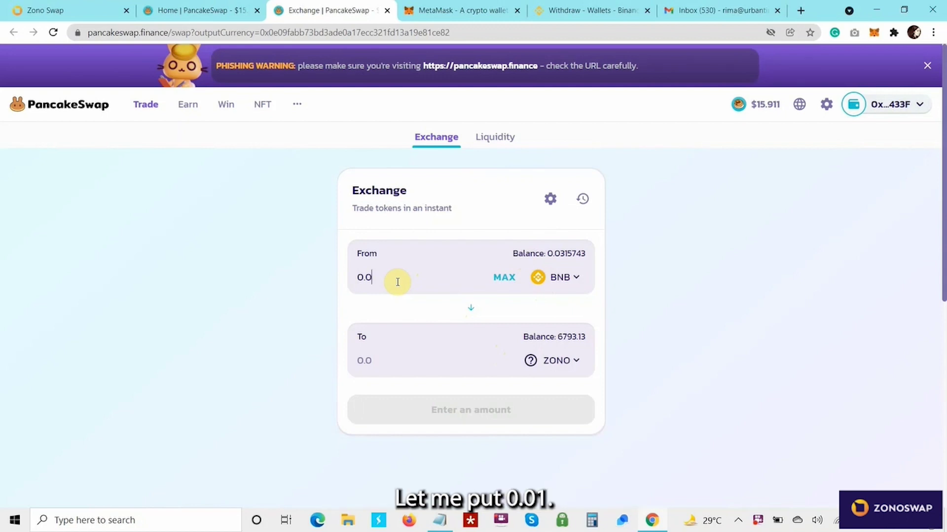
type("1")
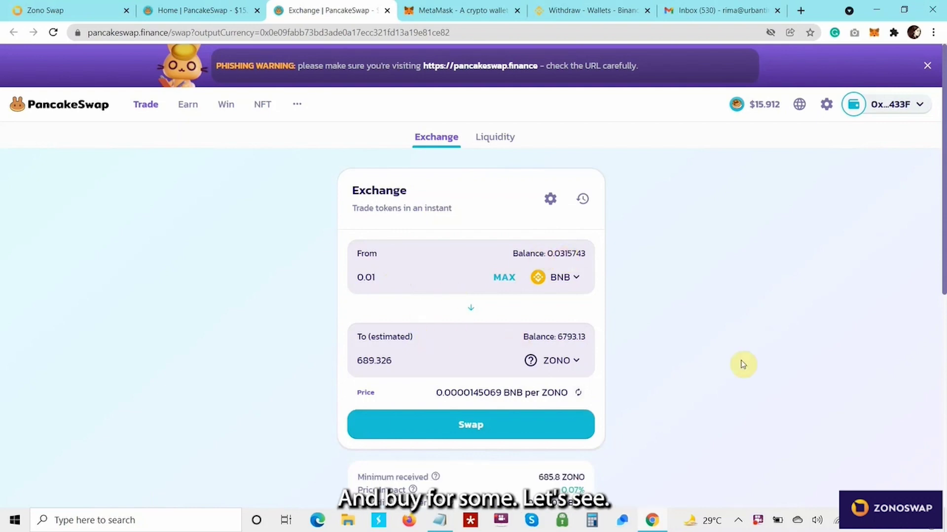
left_click_drag(942, 228, 942, 255)
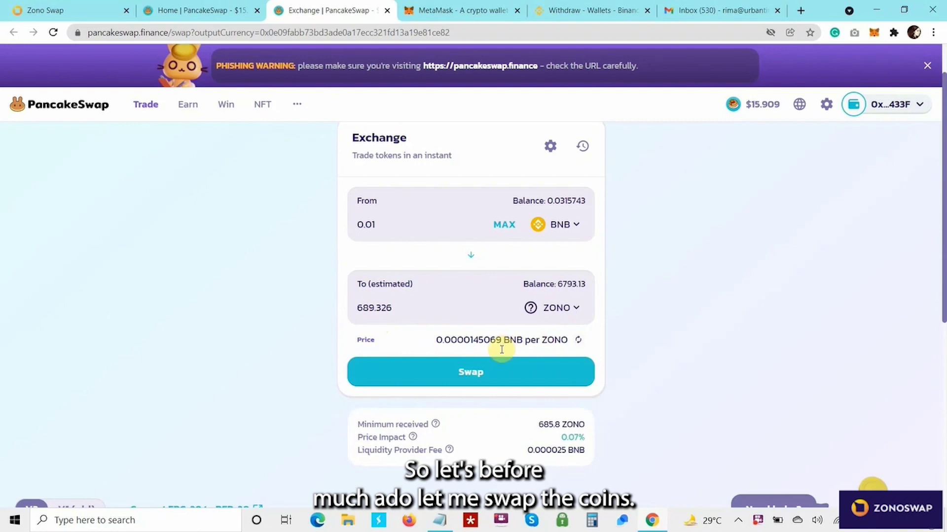
Submit and confirm the 0.01 BNB to ZONO swap, then approve it in MetaMask
left_click(461, 378)
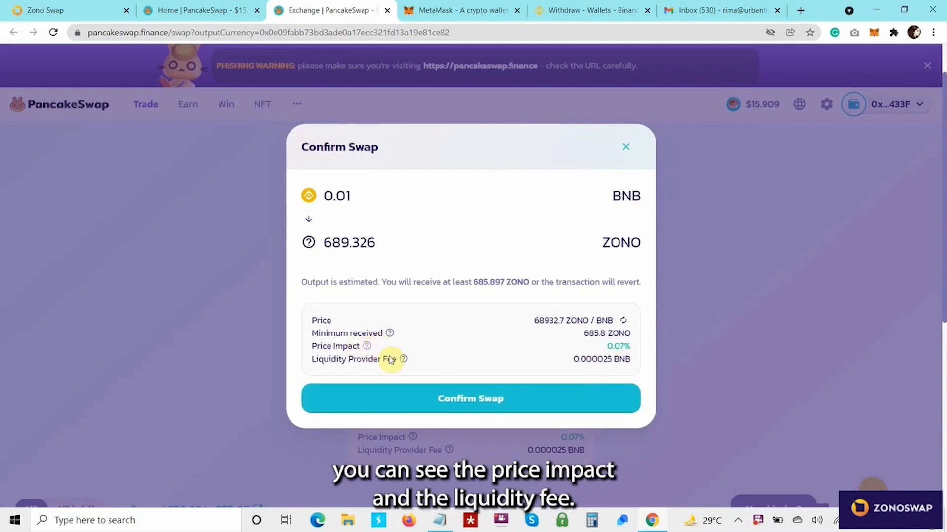
left_click(485, 399)
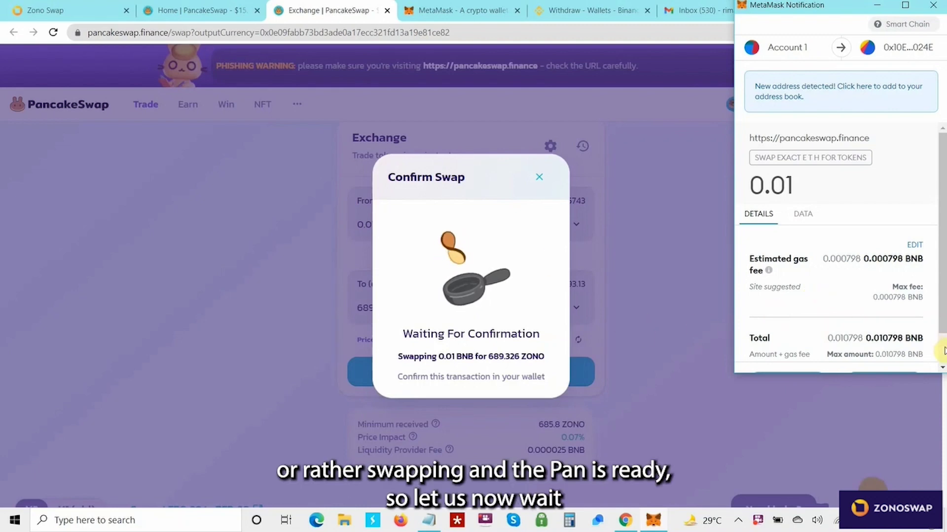
scroll(943, 351, "down", 1)
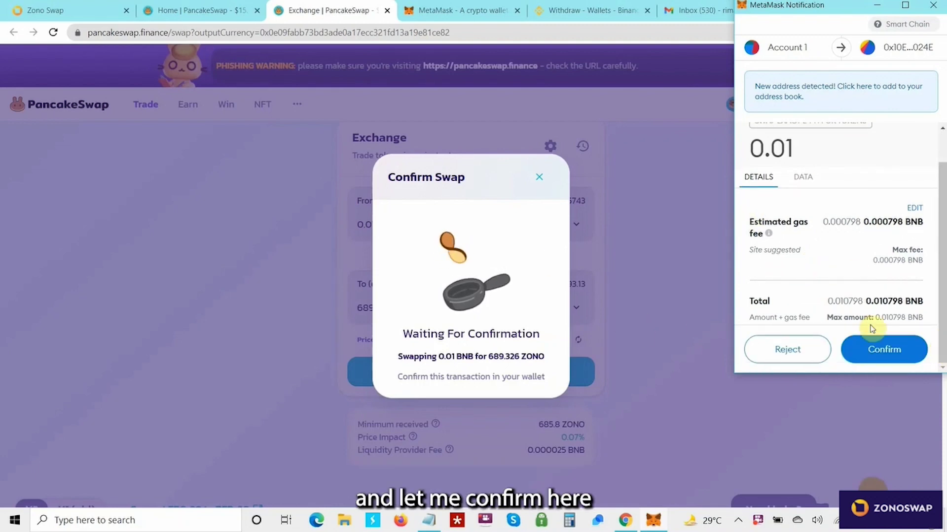
left_click(880, 351)
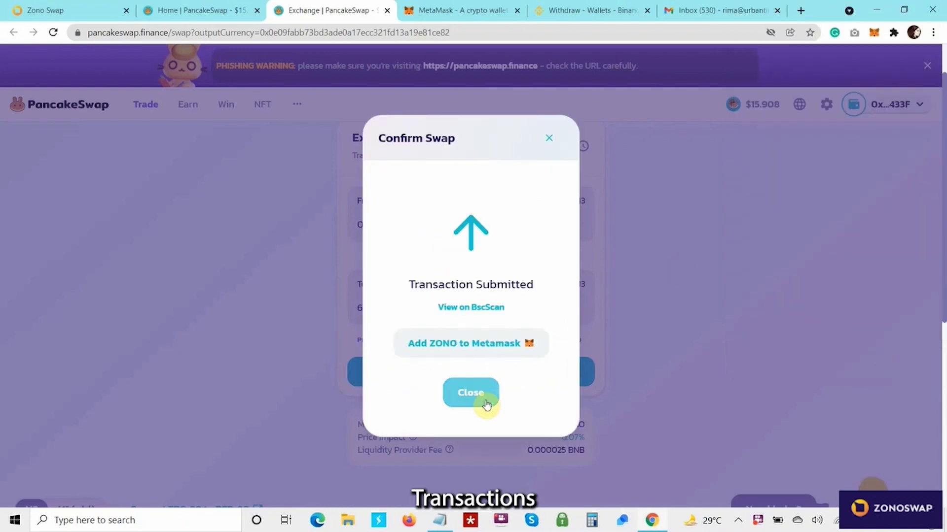
Open the swap's BscScan transaction page in a new tab, close the submitted notice, and view it
right_click(490, 309)
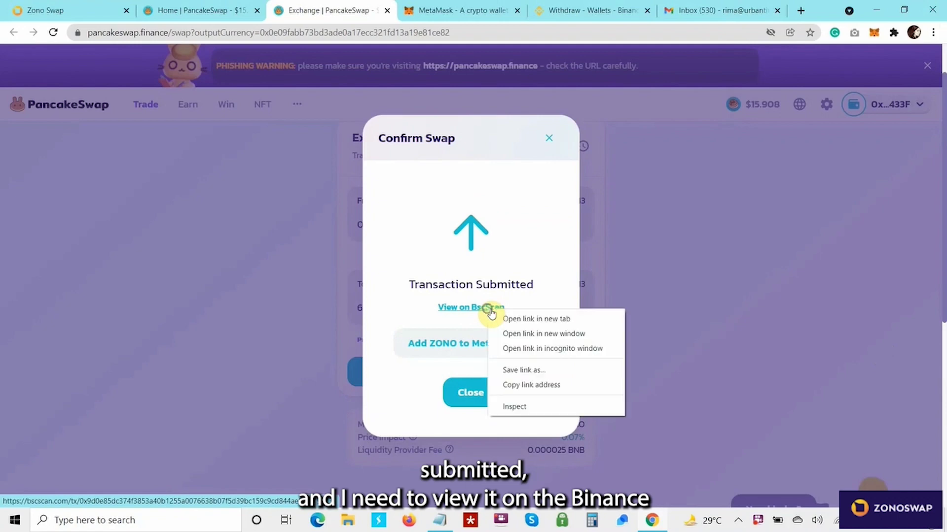
left_click(523, 319)
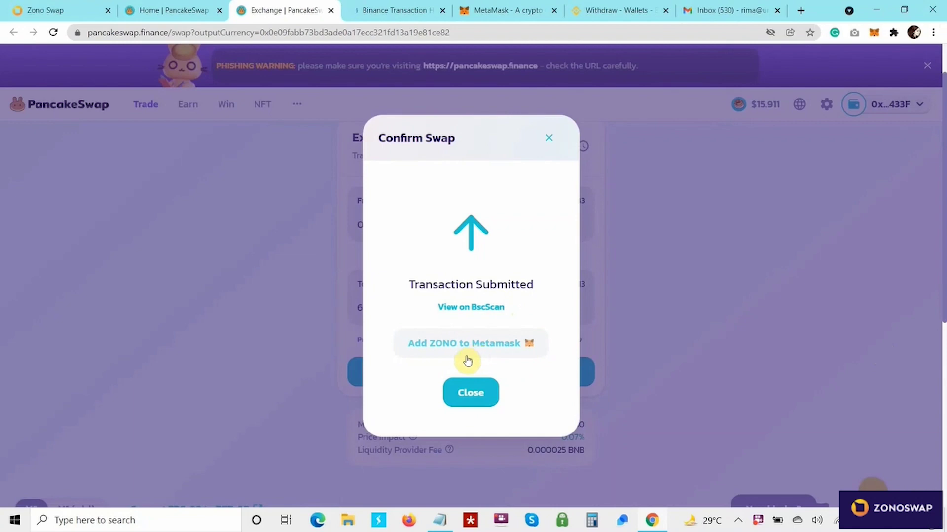
left_click(483, 388)
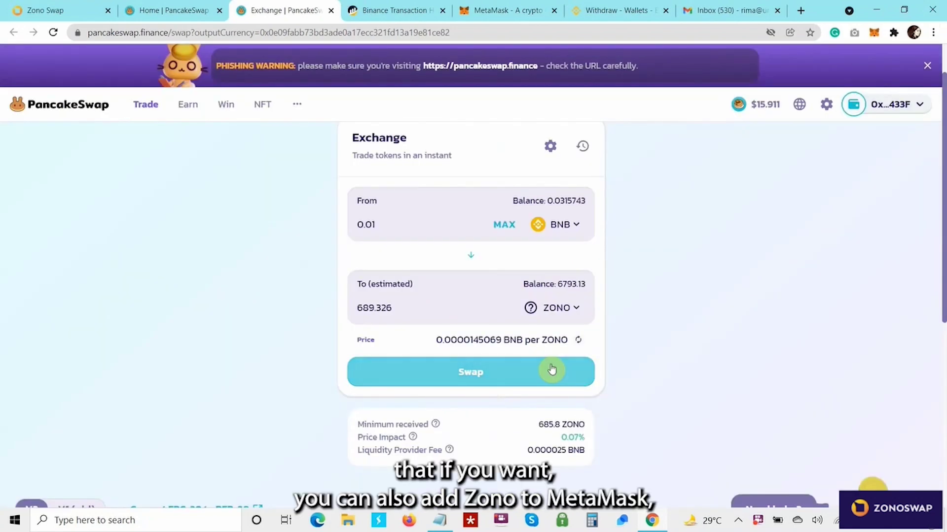
left_click(393, 10)
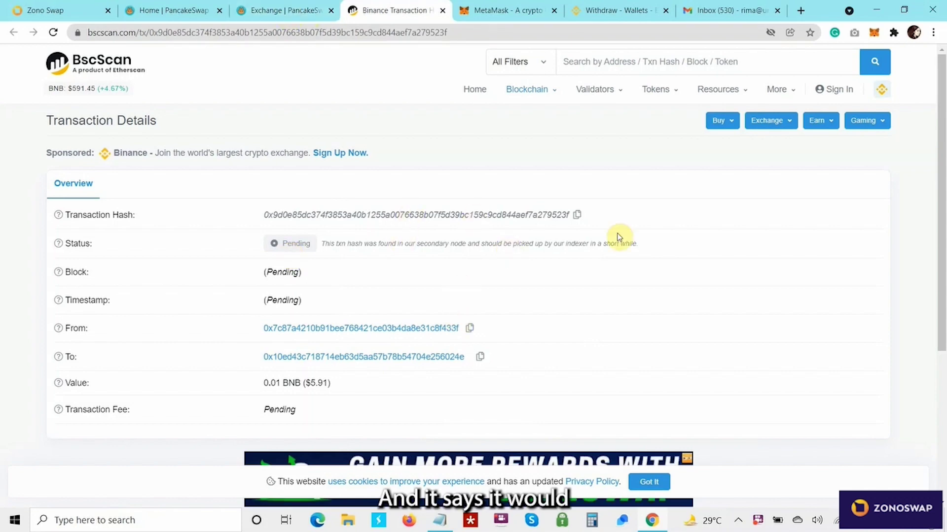
Open MetaMask's confirmed-transaction notification to see the swap marked Success in block 12805707
left_click(311, 4)
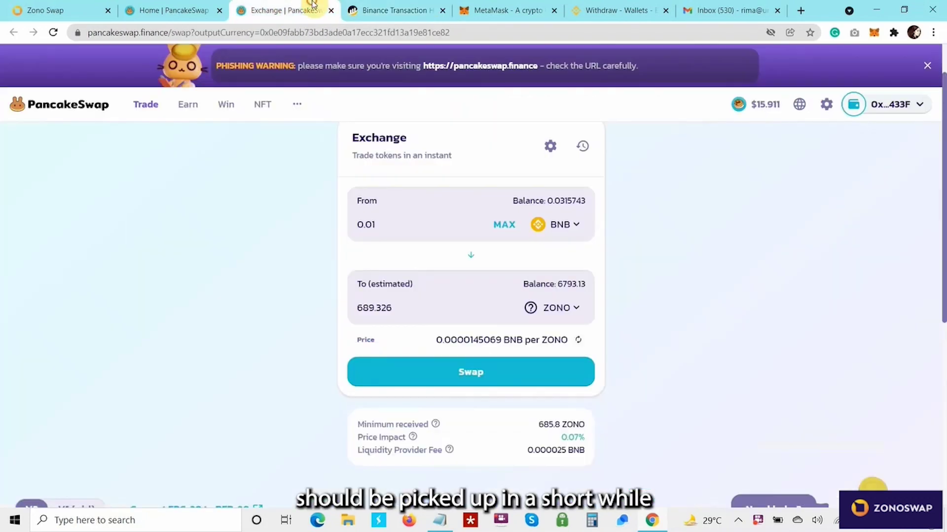
left_click(390, 9)
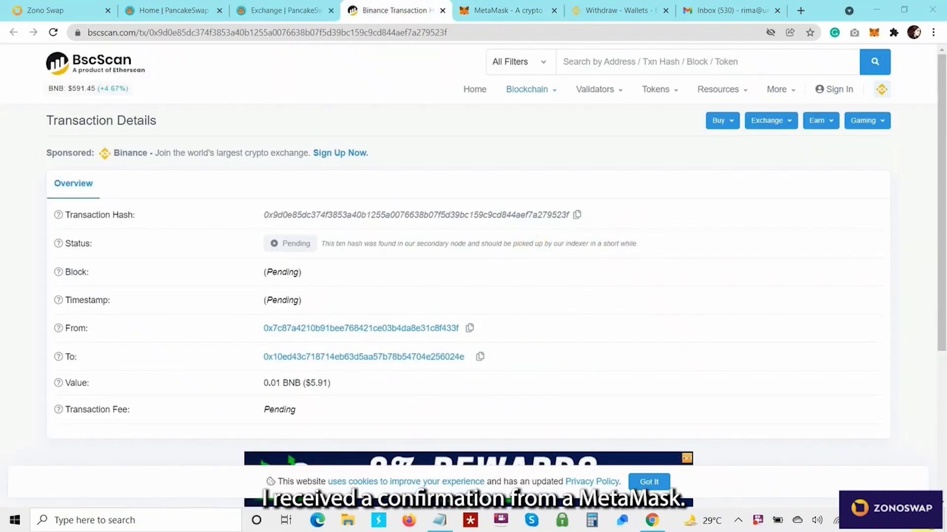
left_click(926, 522)
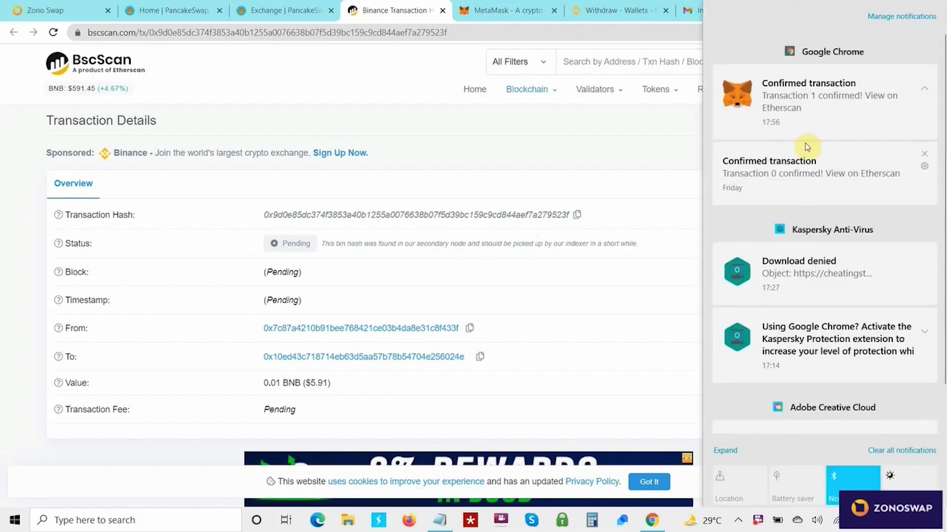
left_click(788, 98)
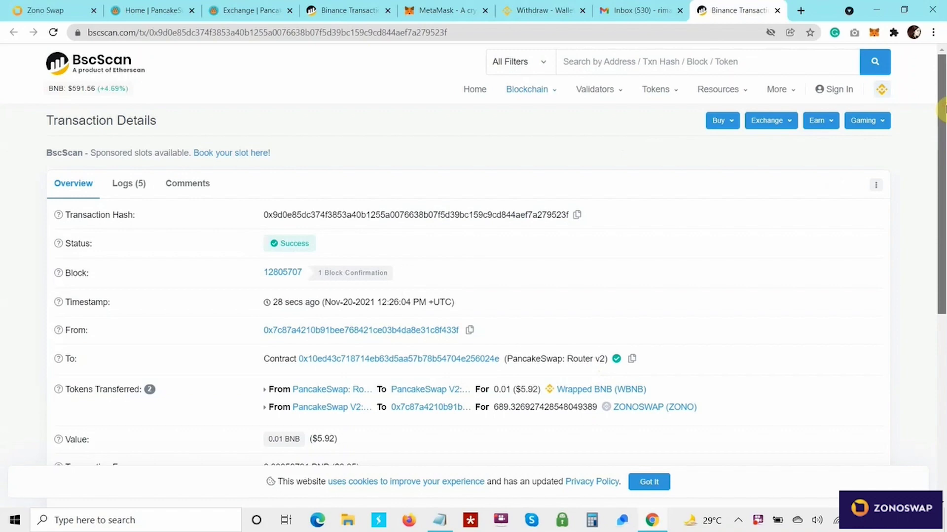
mouse_move(942, 109)
left_mouse_down()
mouse_move(943, 244)
mouse_move(942, 118)
left_mouse_up()
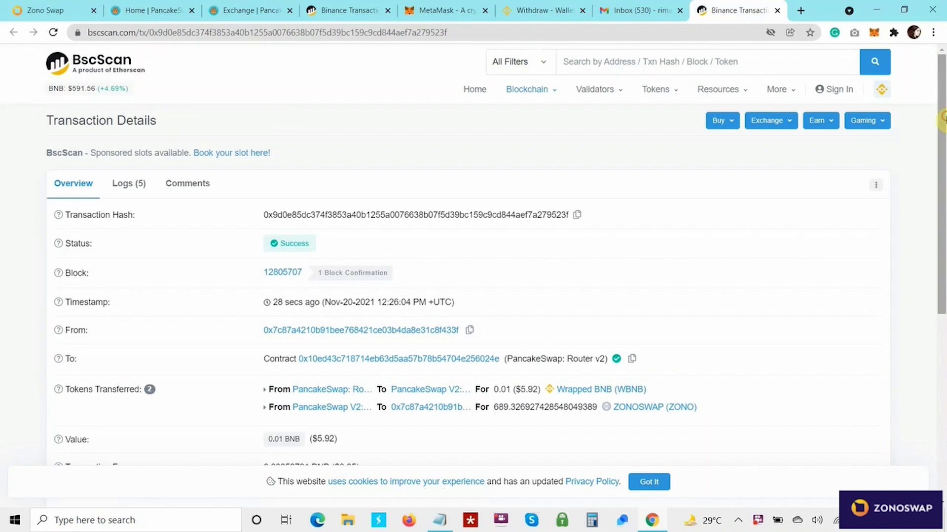
mouse_move(666, 98)
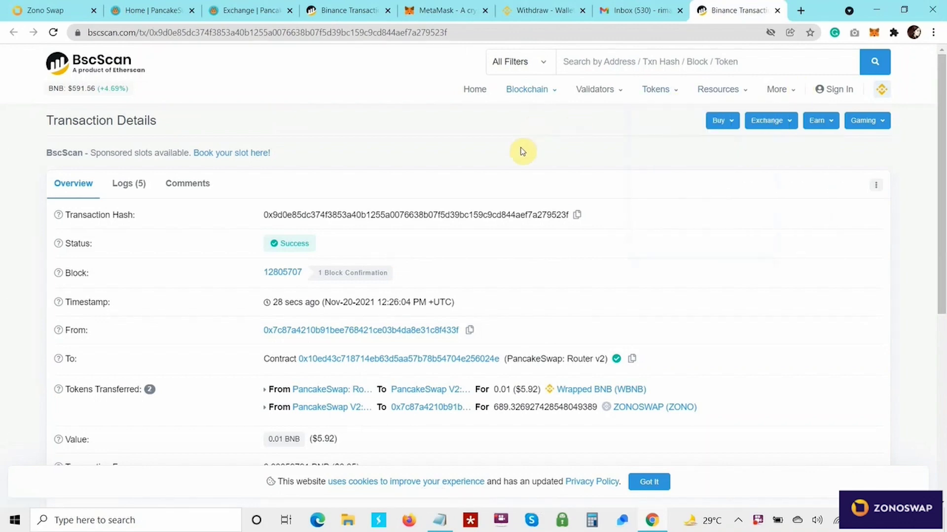